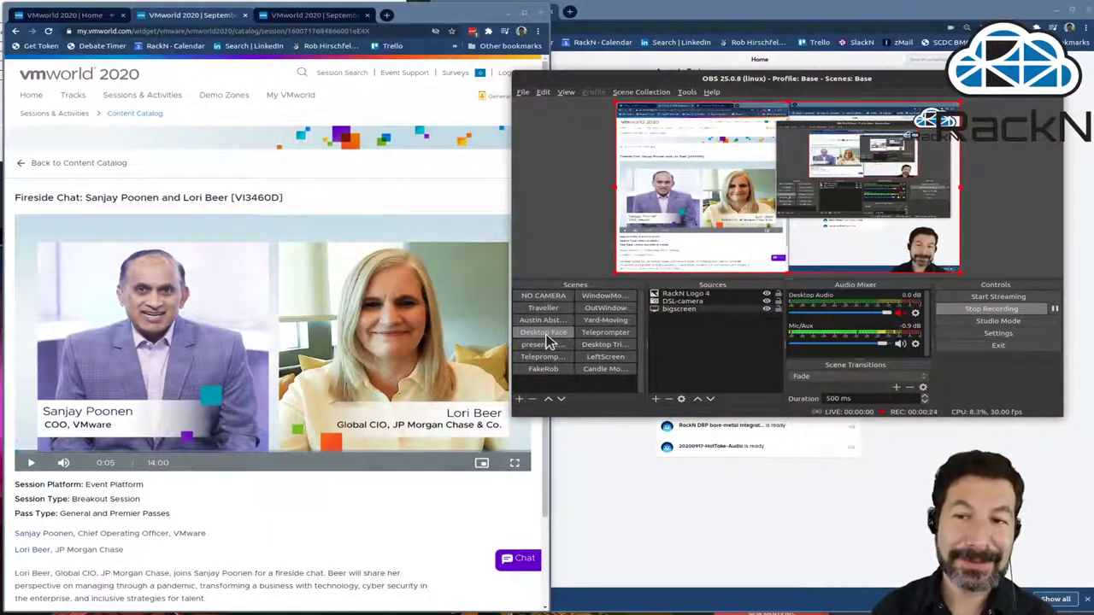
# Move the OBS window out of view and play the Fireside Chat session video VI3460D.
pyautogui.moveTo(722, 78); pyautogui.dragTo(704, 82)
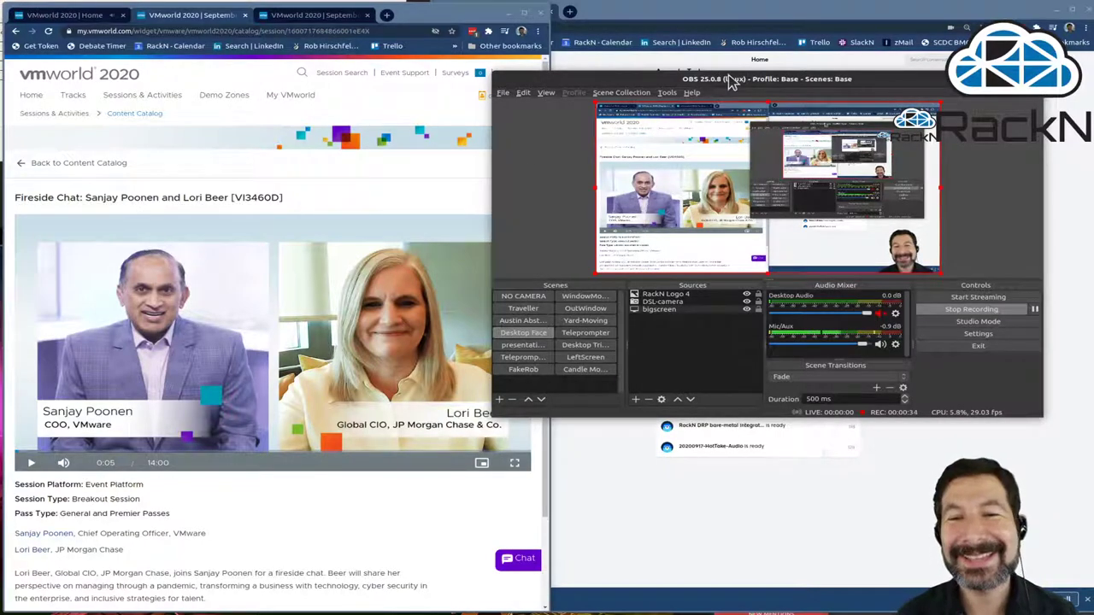
pyautogui.moveTo(728, 75); pyautogui.dragTo(1093, 2)
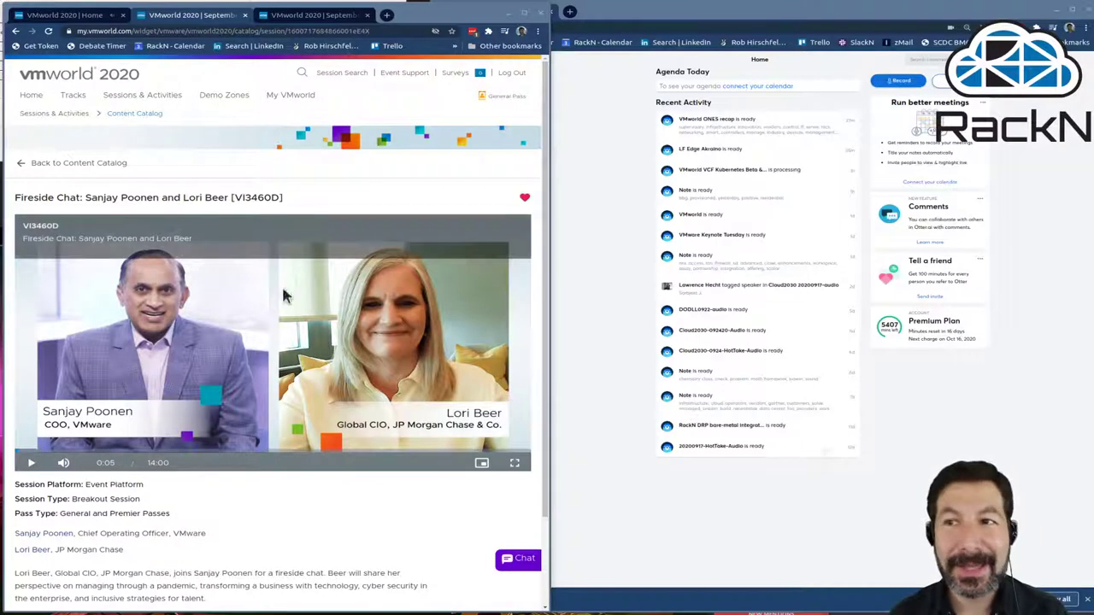
pyautogui.click(28, 462)
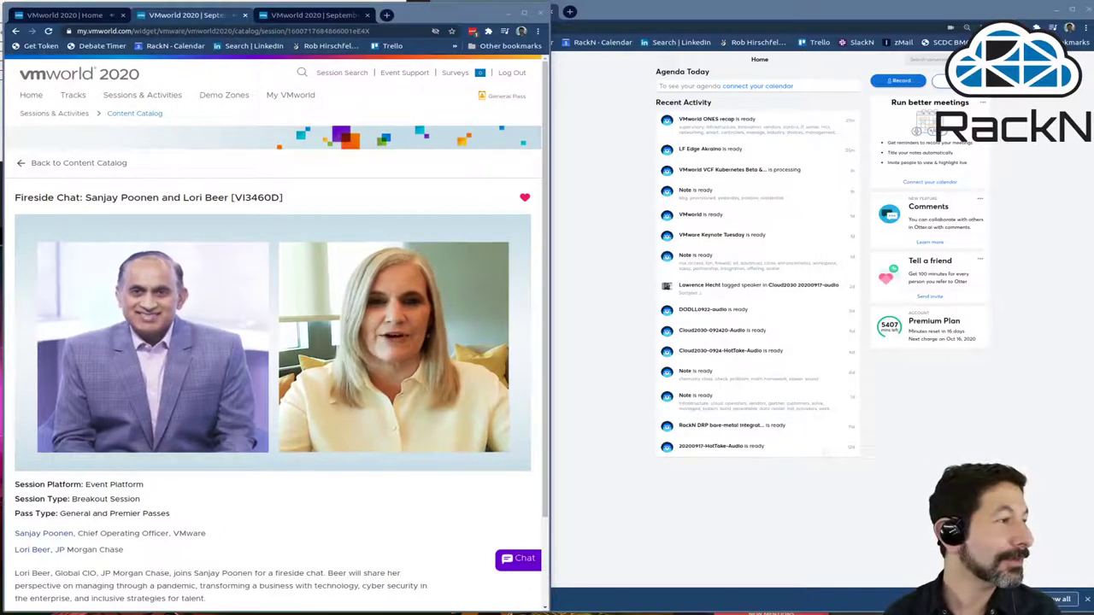
# Move the Volume Control window aside and start a new recording in Otter.
pyautogui.moveTo(335, 195); pyautogui.dragTo(806, 165)
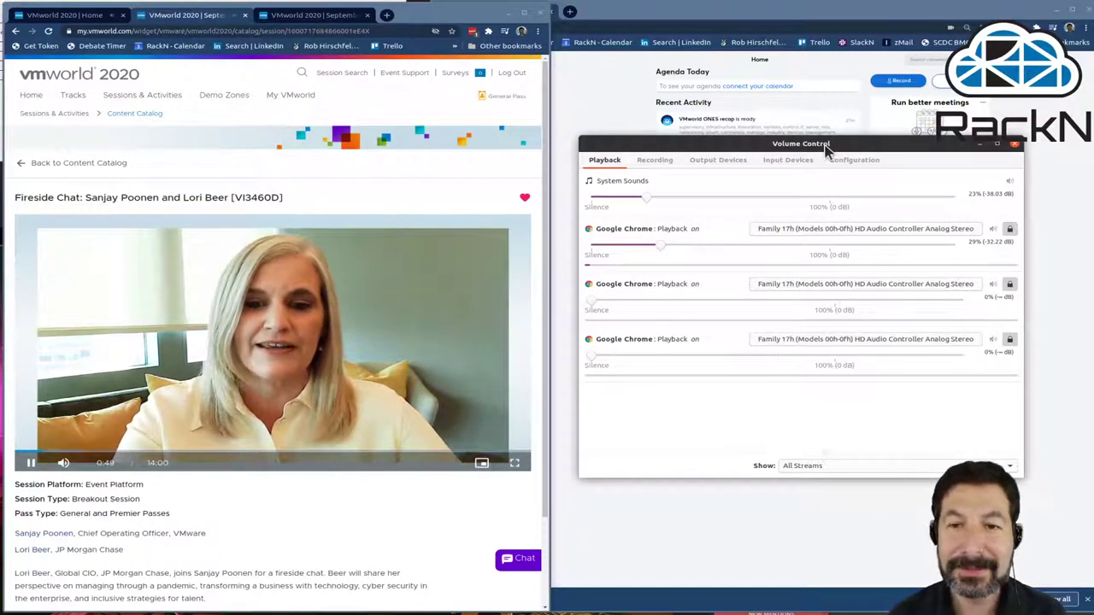
pyautogui.moveTo(827, 151); pyautogui.dragTo(103, 150)
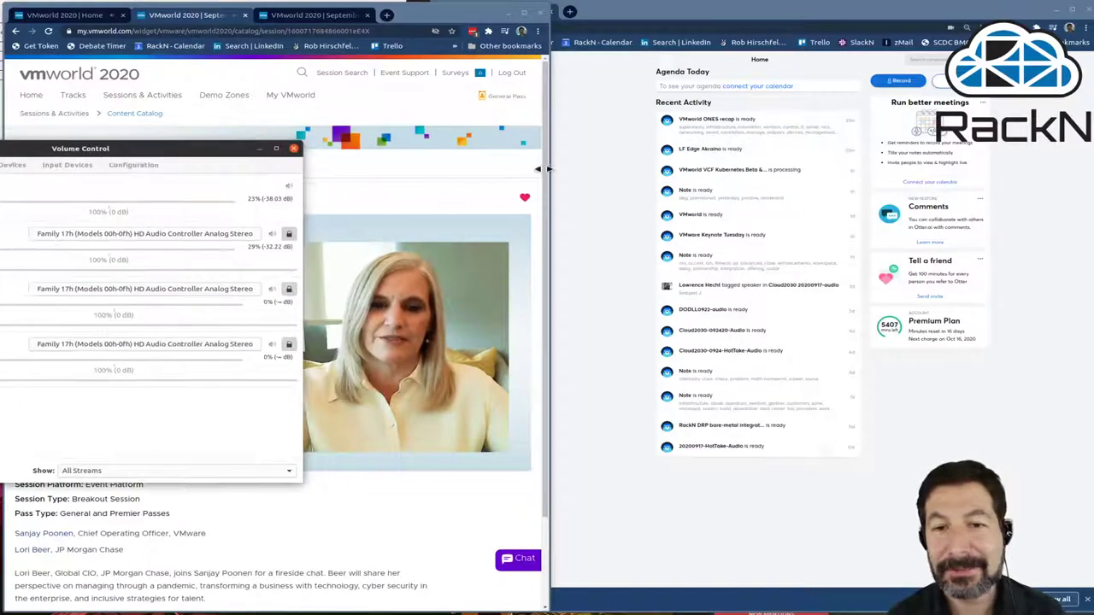
pyautogui.click(575, 174)
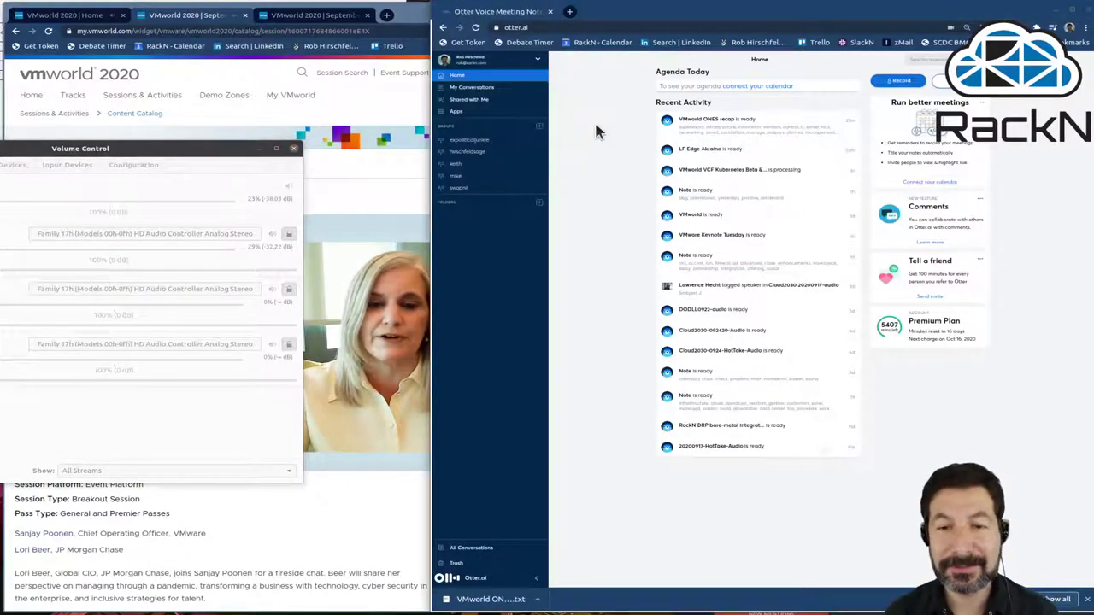
pyautogui.click(907, 79)
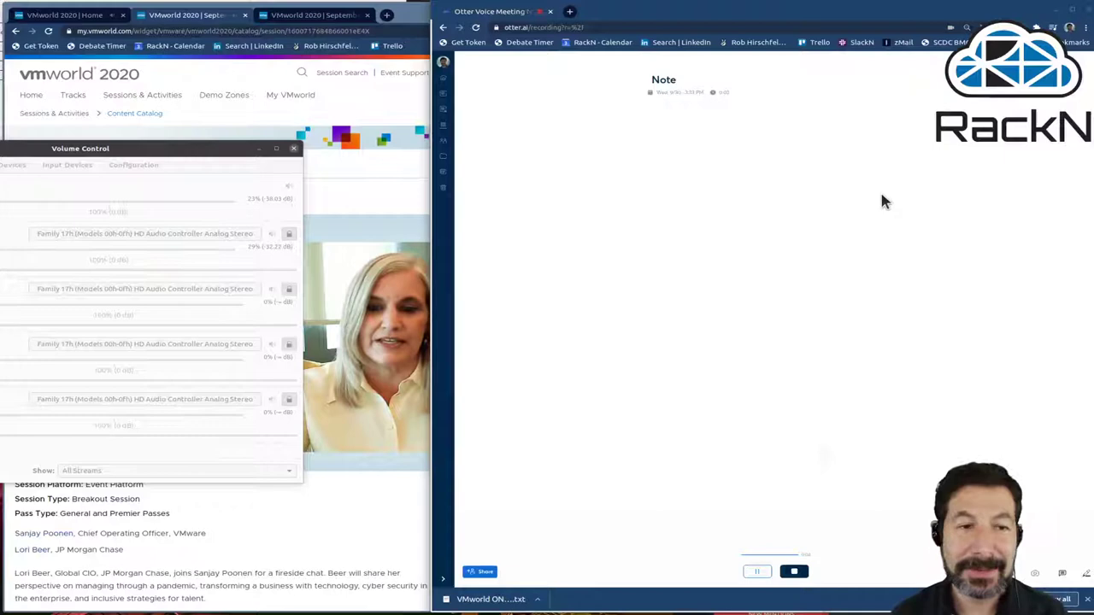
# In Volume Control, set the Google Chrome input's recording source to Q1U dynamic microphone Digital Stereo (IEC958) and uncover the live transcript.
pyautogui.moveTo(183, 150); pyautogui.dragTo(783, 162)
pyautogui.click(562, 178)
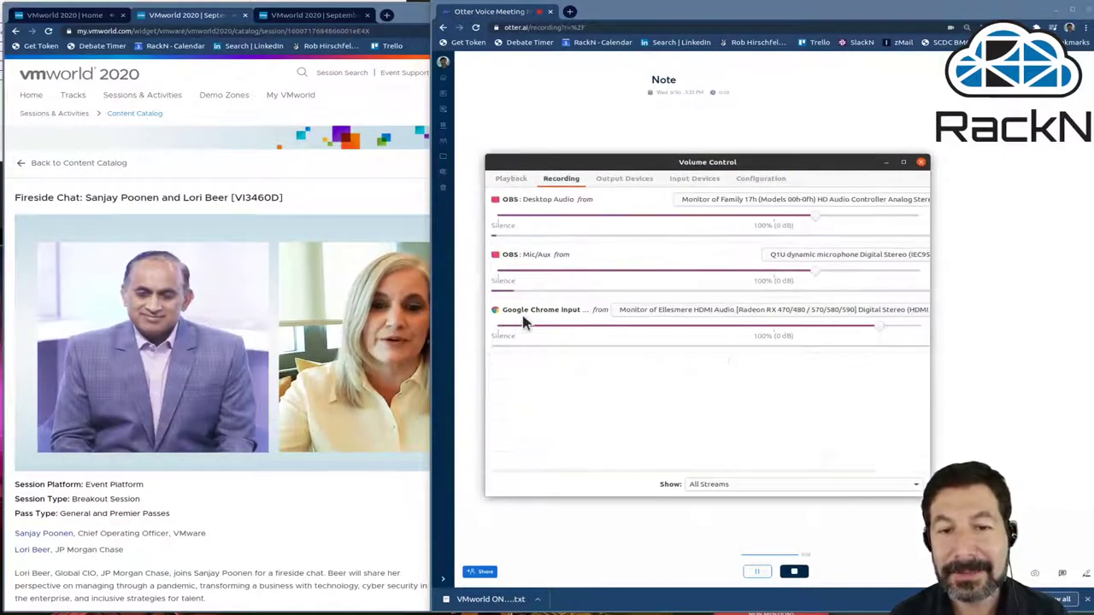
pyautogui.click(650, 311)
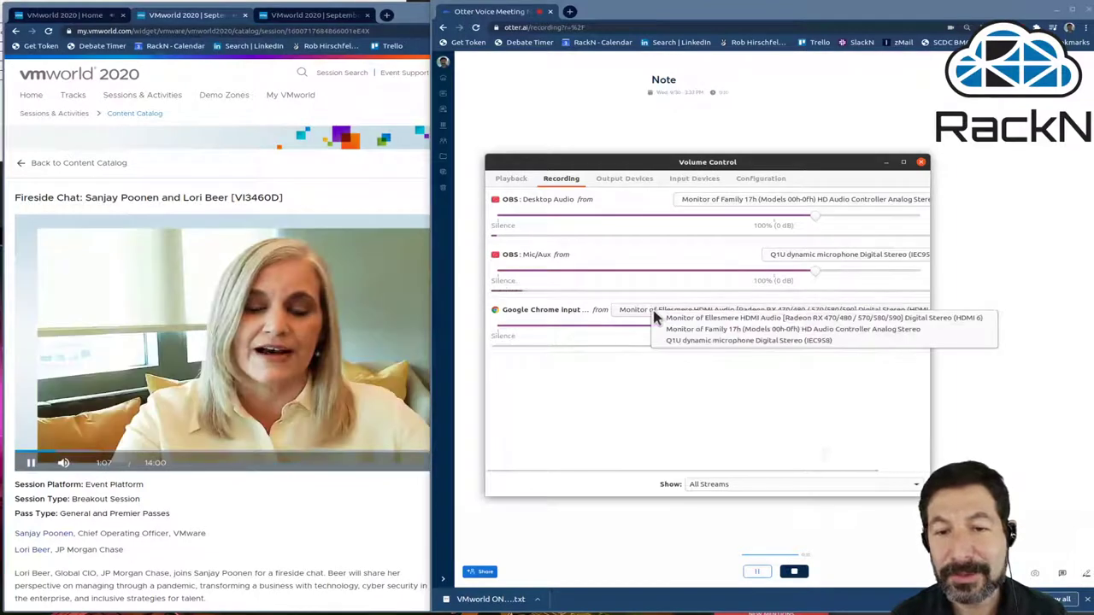
pyautogui.click(705, 341)
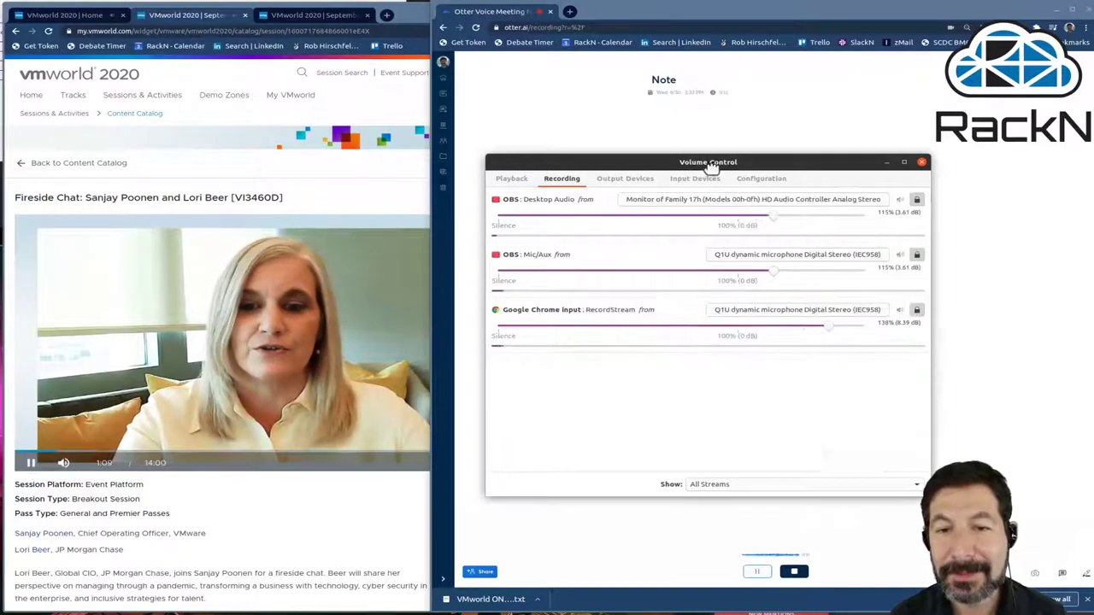
pyautogui.moveTo(705, 162); pyautogui.dragTo(346, 224)
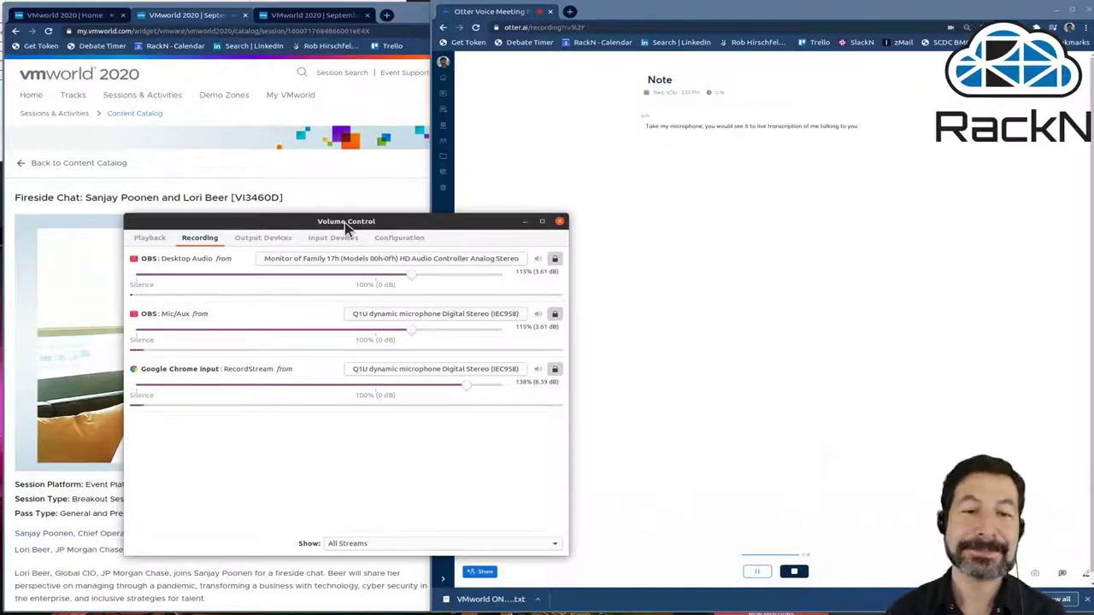
# Switch the Google Chrome input's recording source to Monitor of Family 17h (Models 00h-0fh) HD Audio Controller Analog Stereo.
pyautogui.moveTo(345, 222); pyautogui.dragTo(768, 171)
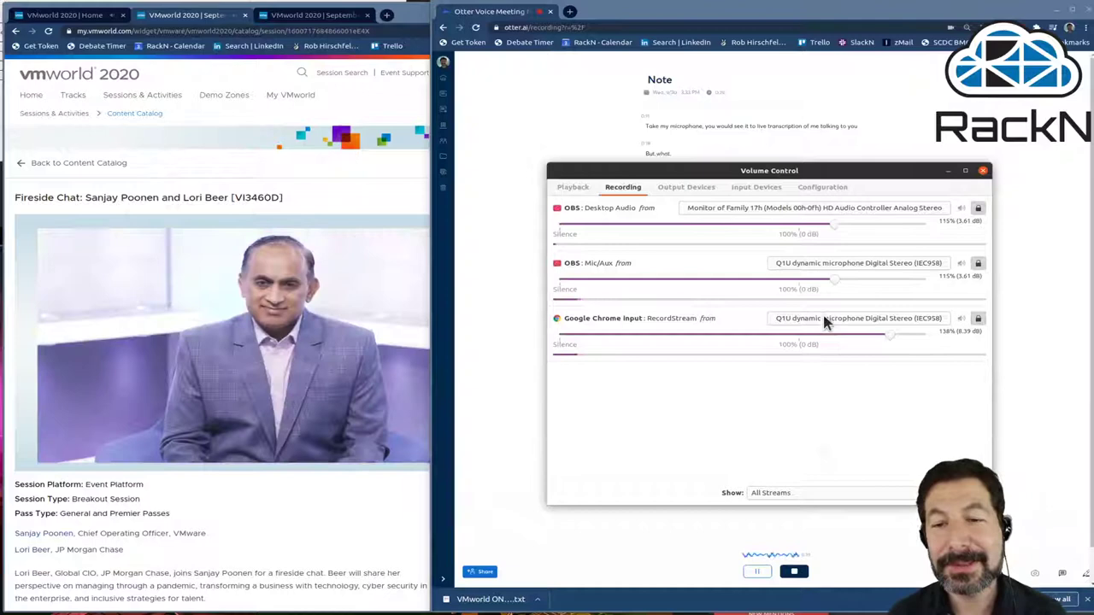
pyautogui.click(825, 318)
pyautogui.click(845, 340)
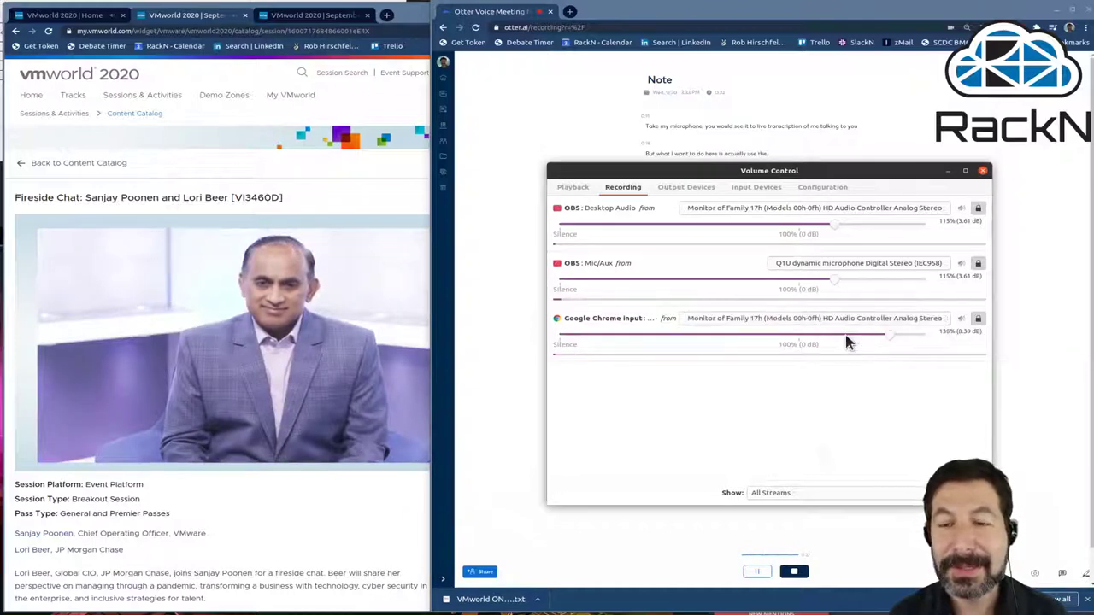
pyautogui.click(758, 318)
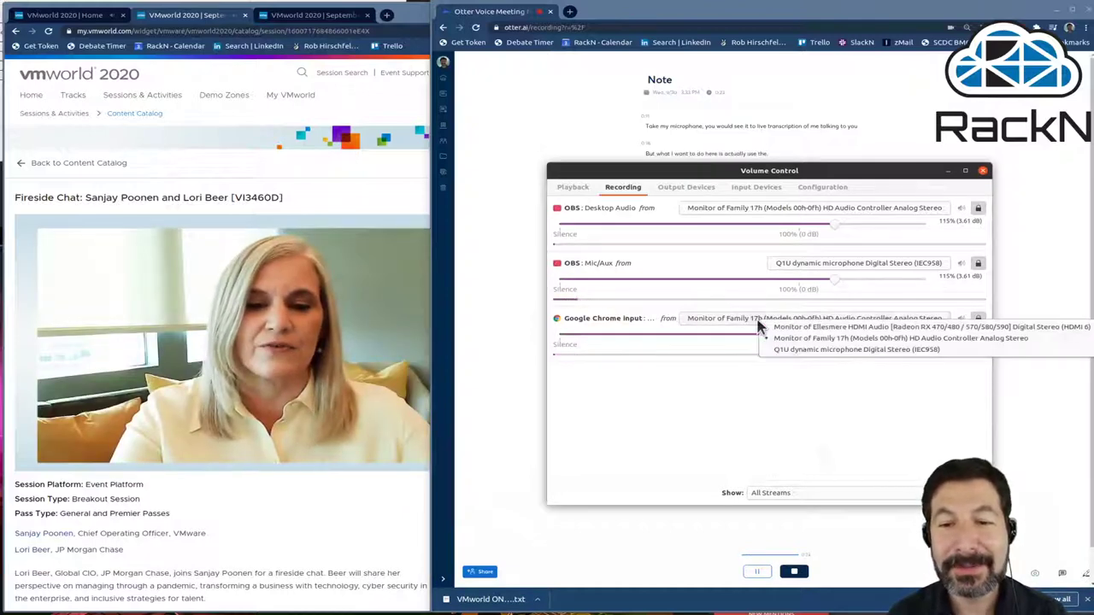
pyautogui.click(699, 381)
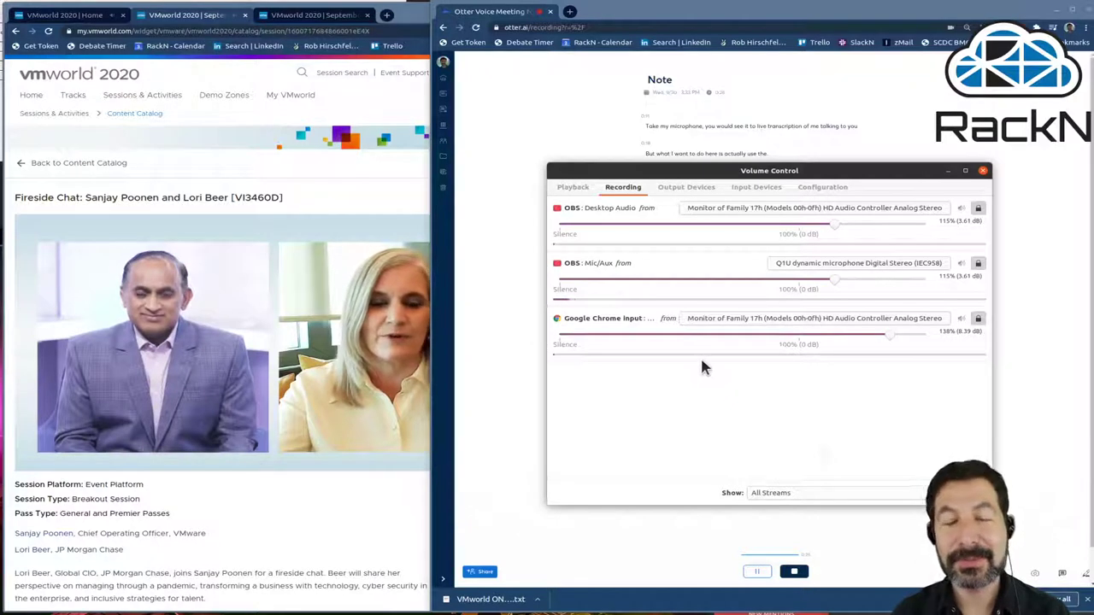
# Set the Google Chrome input's recording source to Monitor of Ellesmere HDMI Audio Digital Stereo (HDMI 6).
pyautogui.click(707, 321)
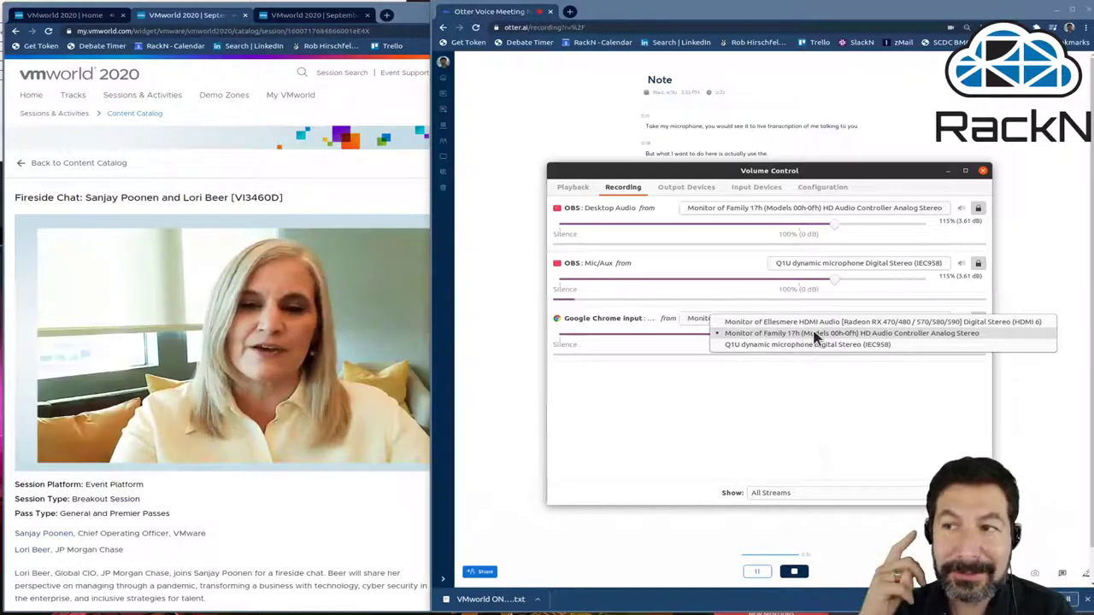
pyautogui.click(816, 333)
pyautogui.click(776, 322)
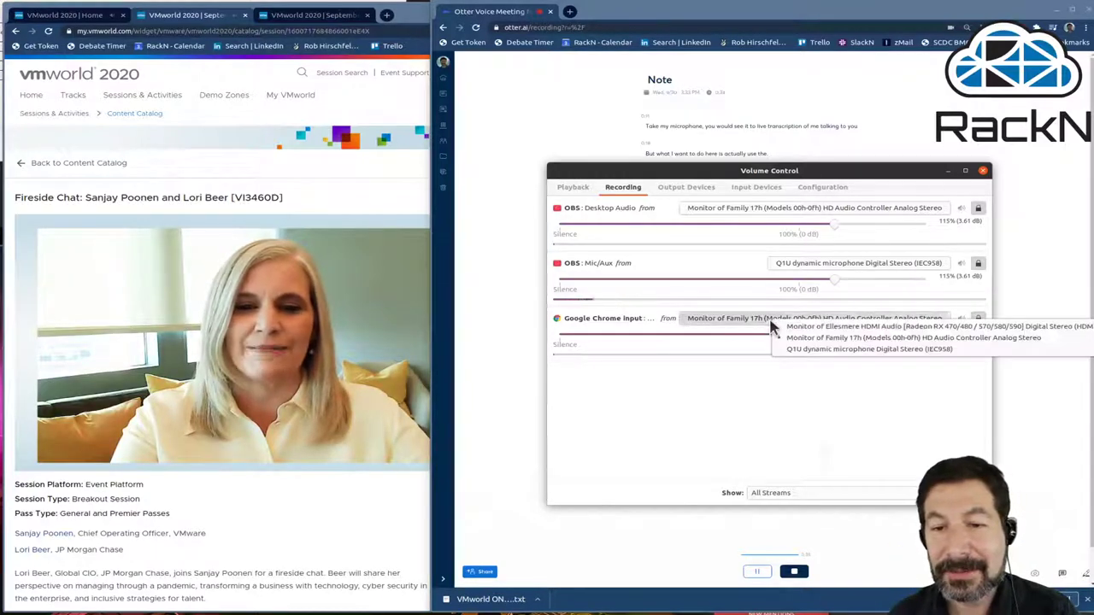
pyautogui.click(837, 337)
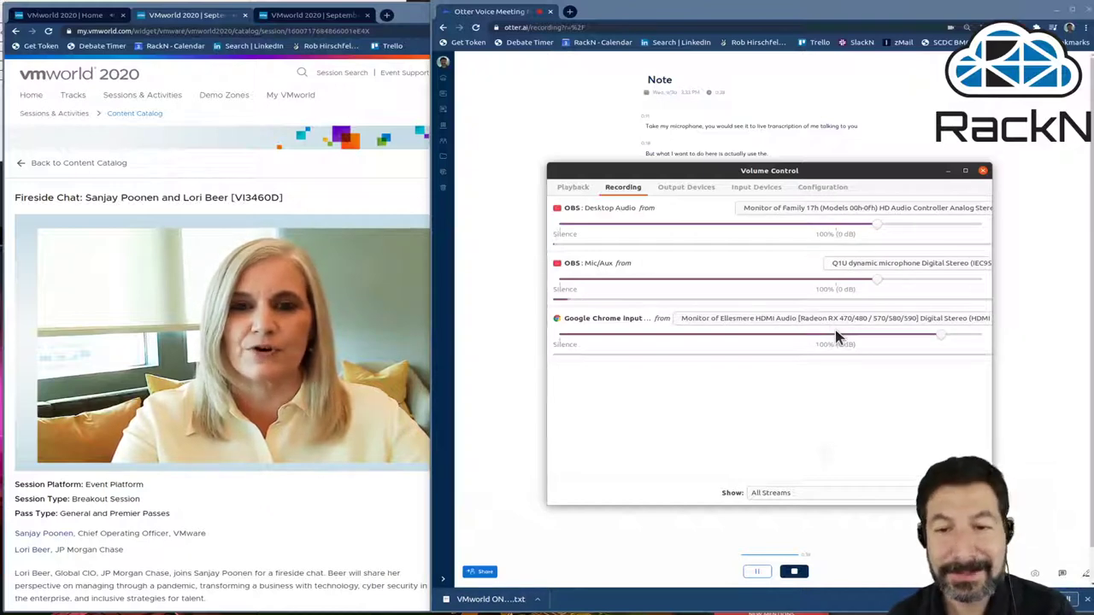
# Route the last Google Chrome playback stream to Ellesmere HDMI Audio (HDMI 6) at 31% volume and bring the Otter transcript into view.
pyautogui.click(573, 187)
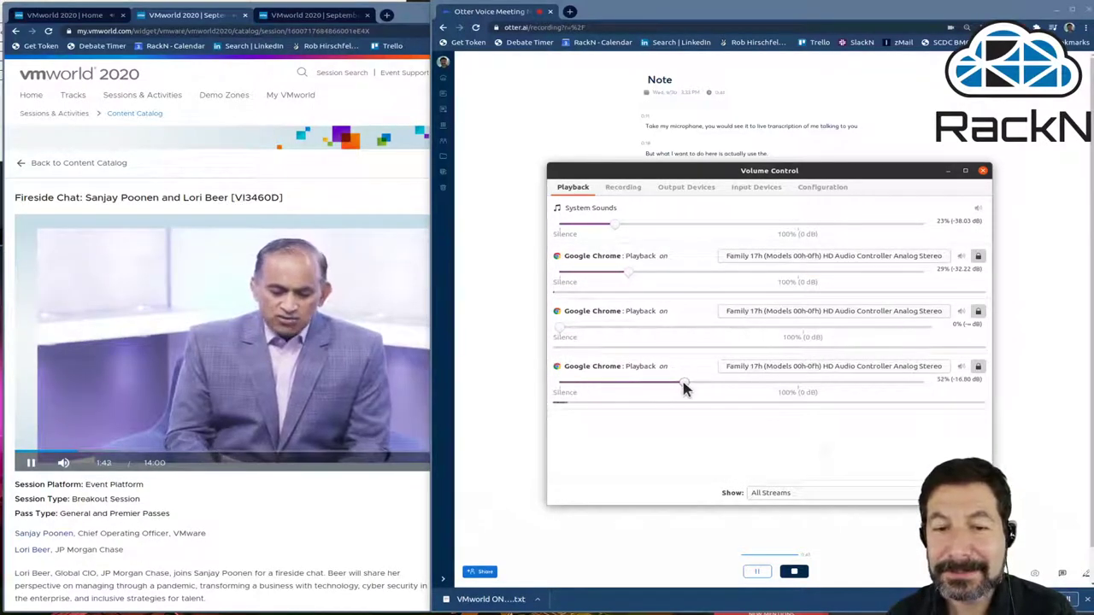
pyautogui.click(723, 366)
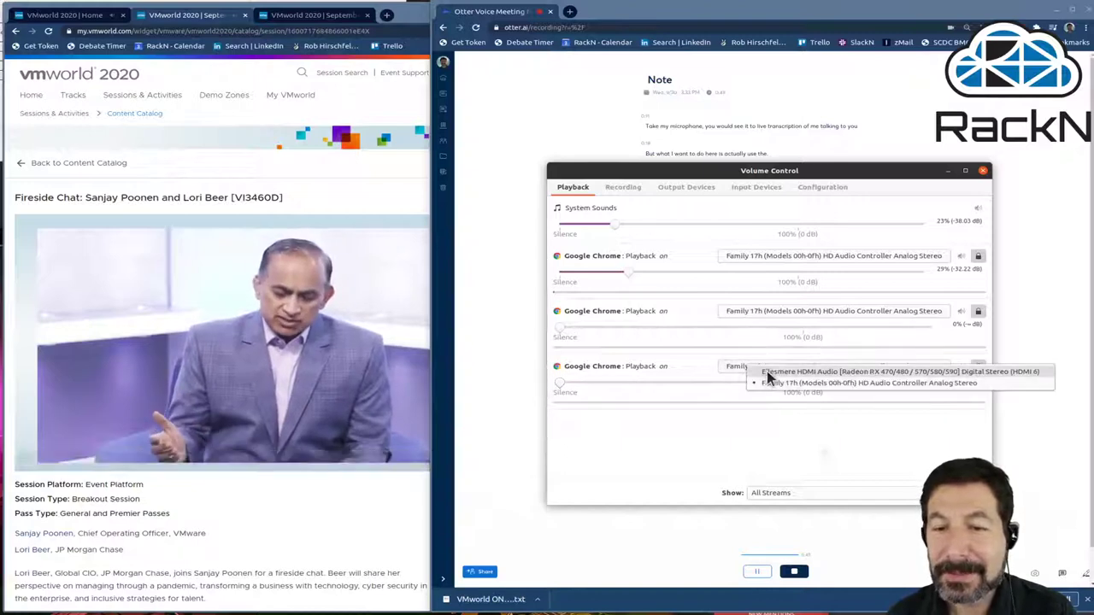
pyautogui.click(752, 377)
pyautogui.moveTo(558, 381); pyautogui.dragTo(632, 382)
pyautogui.moveTo(752, 170); pyautogui.dragTo(146, 160)
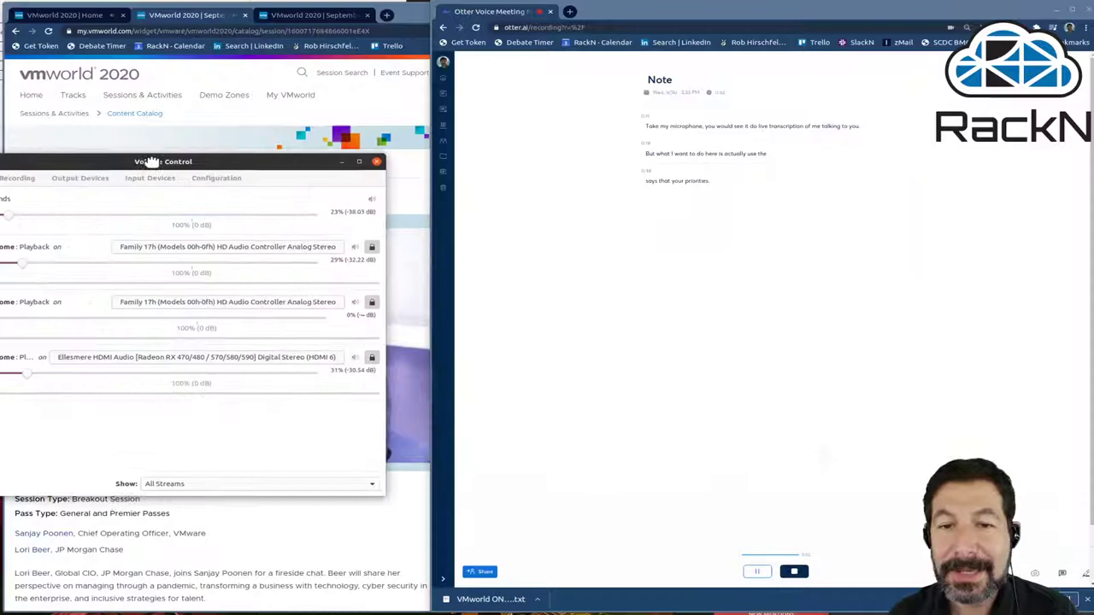
pyautogui.moveTo(220, 162); pyautogui.dragTo(53, 214)
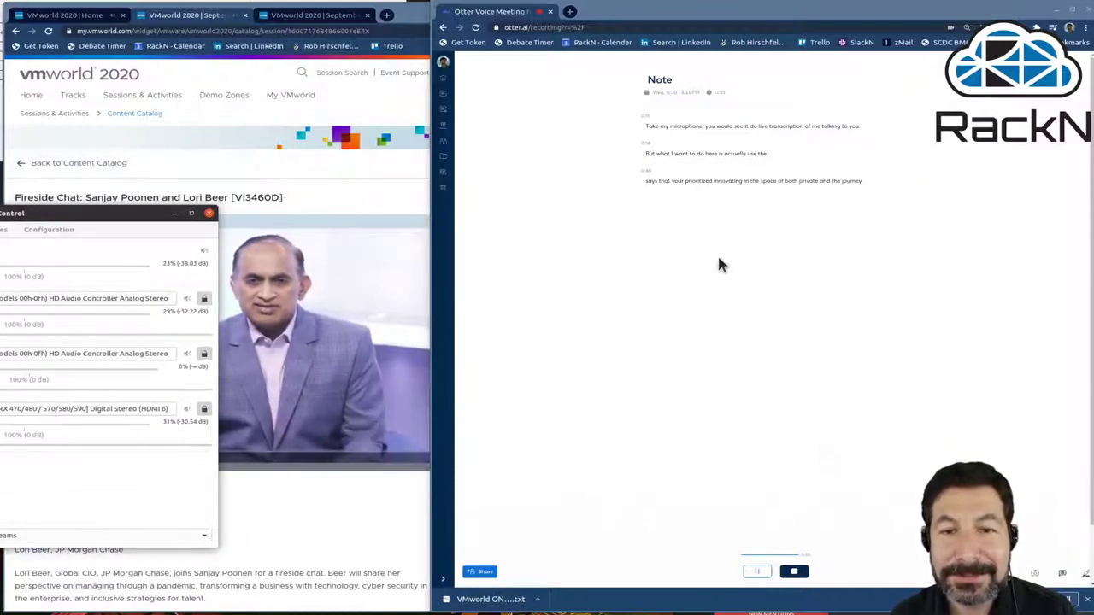
pyautogui.click(767, 243)
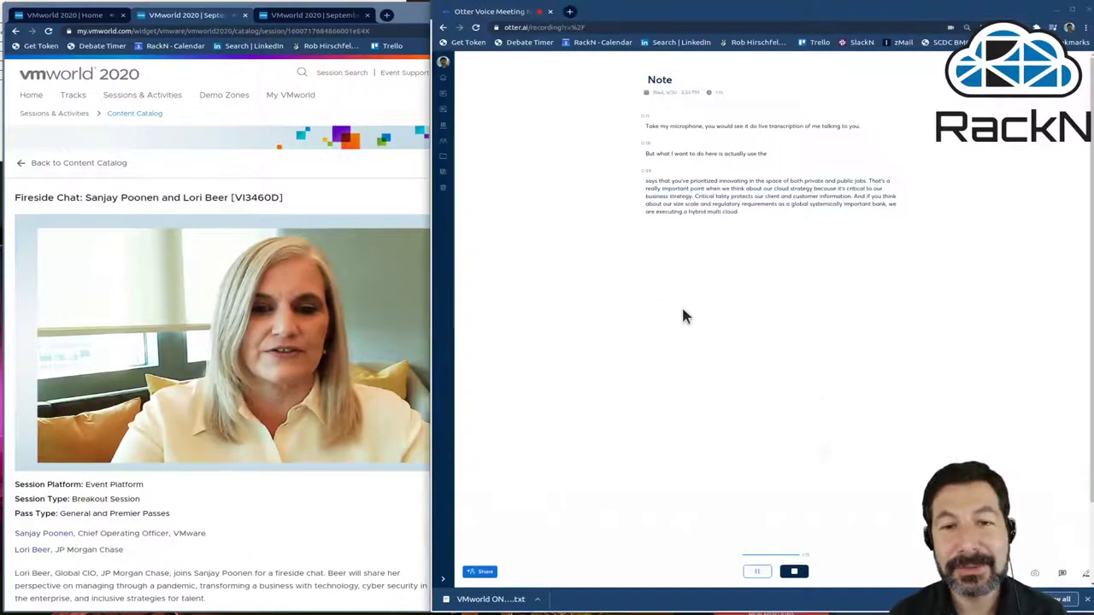
# Take an area screenshot covering just the video frame of the VMworld session.
pyautogui.click(402, 127)
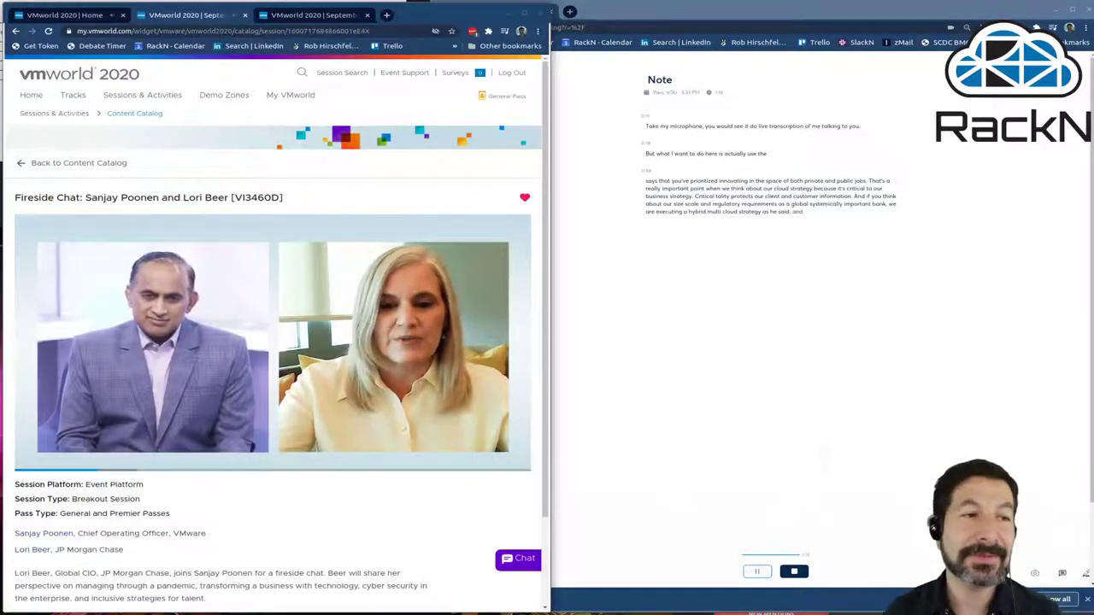
pyautogui.press('Print')
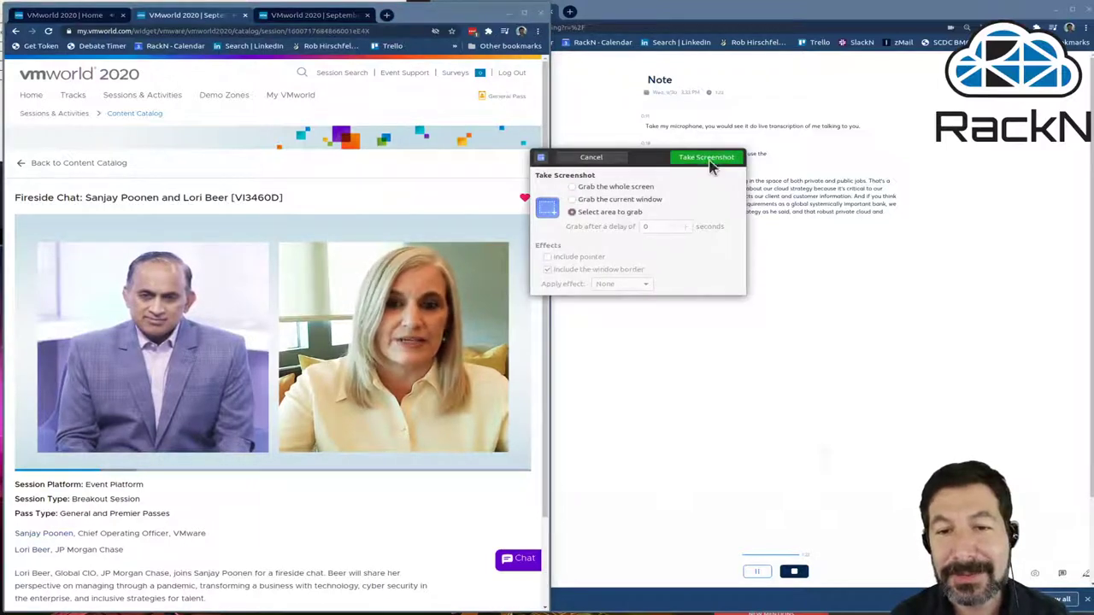
pyautogui.click(709, 159)
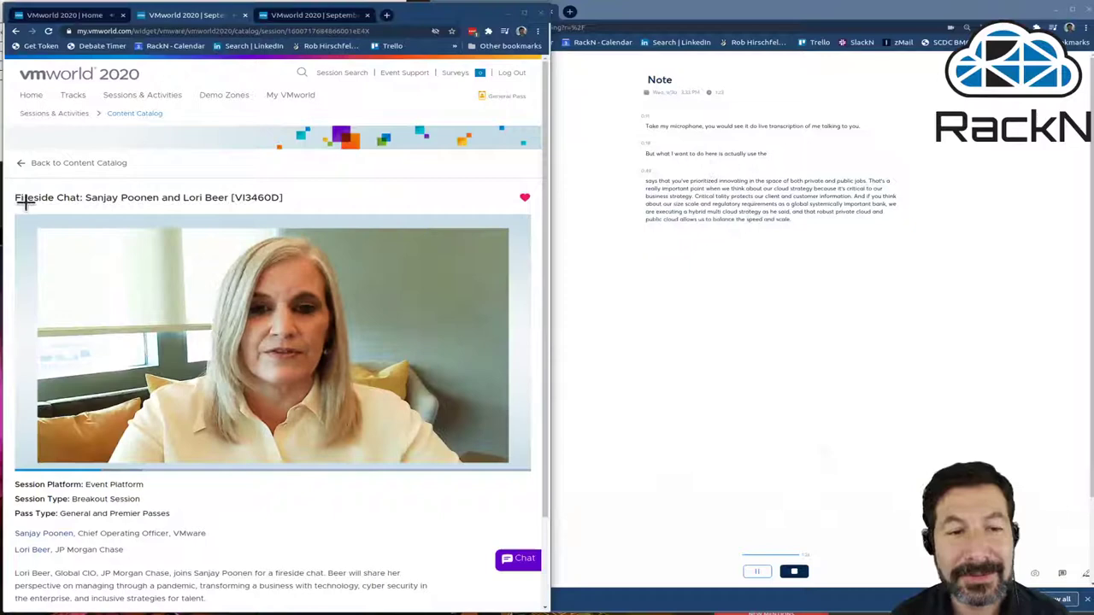
pyautogui.moveTo(16, 214); pyautogui.dragTo(530, 472)
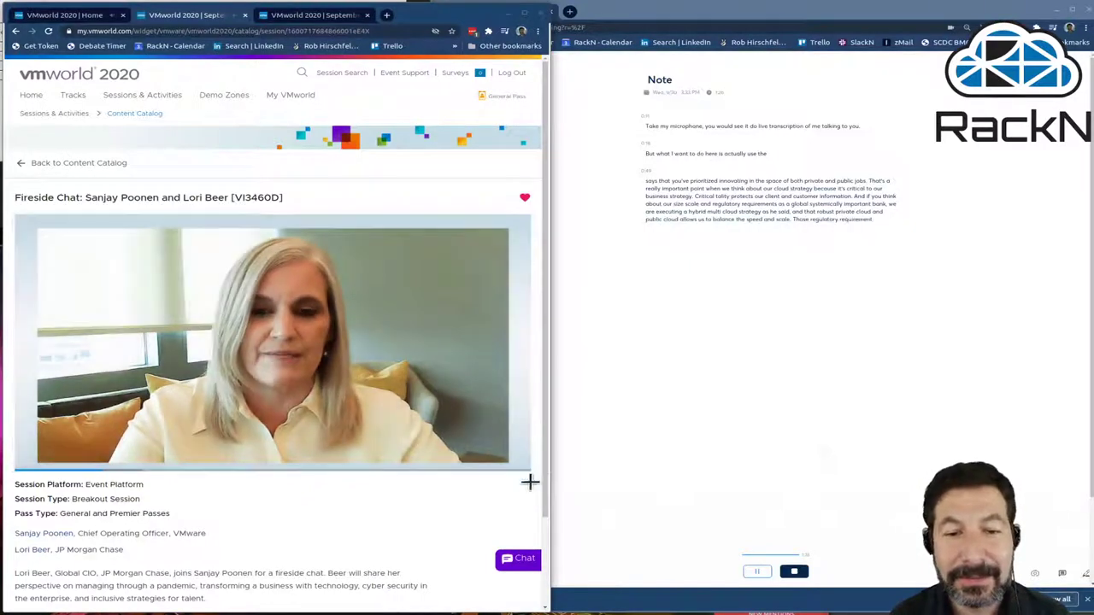
pyautogui.click(726, 192)
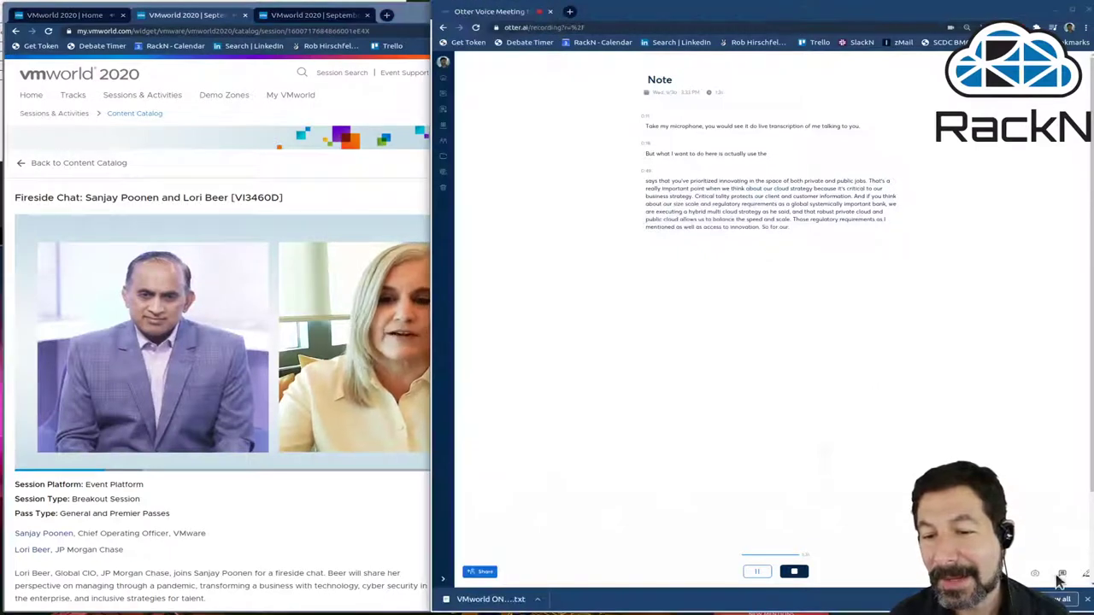
pyautogui.click(1036, 574)
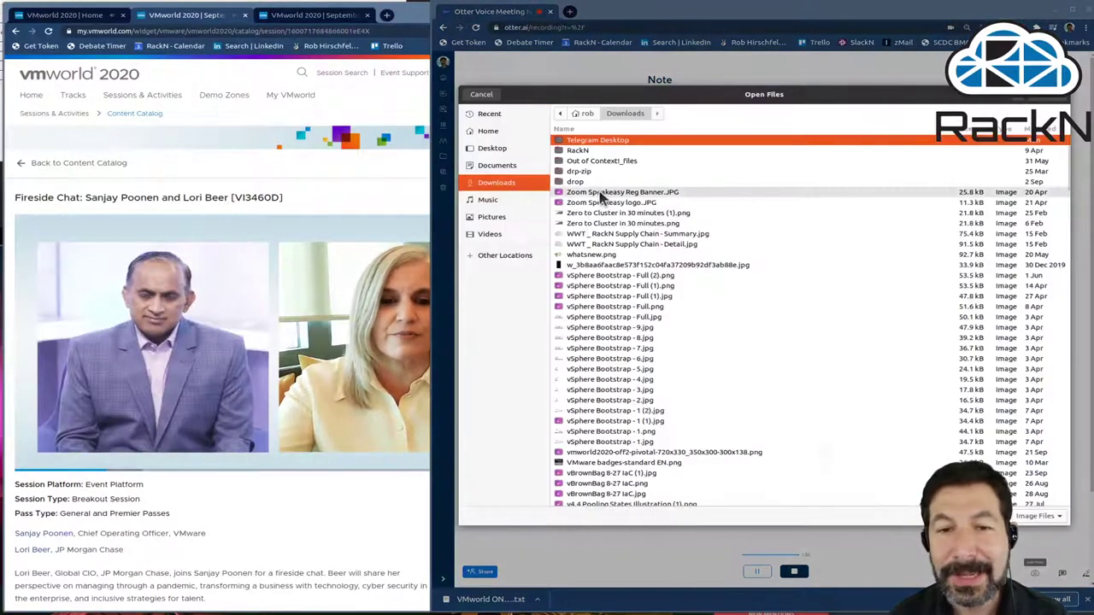
pyautogui.click(491, 116)
pyautogui.doubleClick(606, 130)
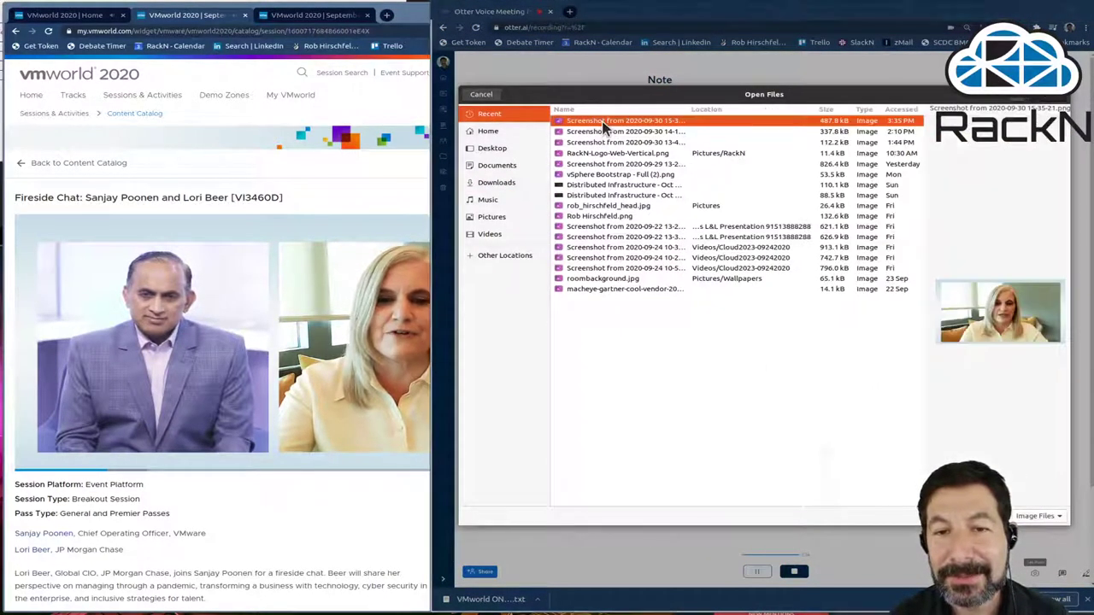